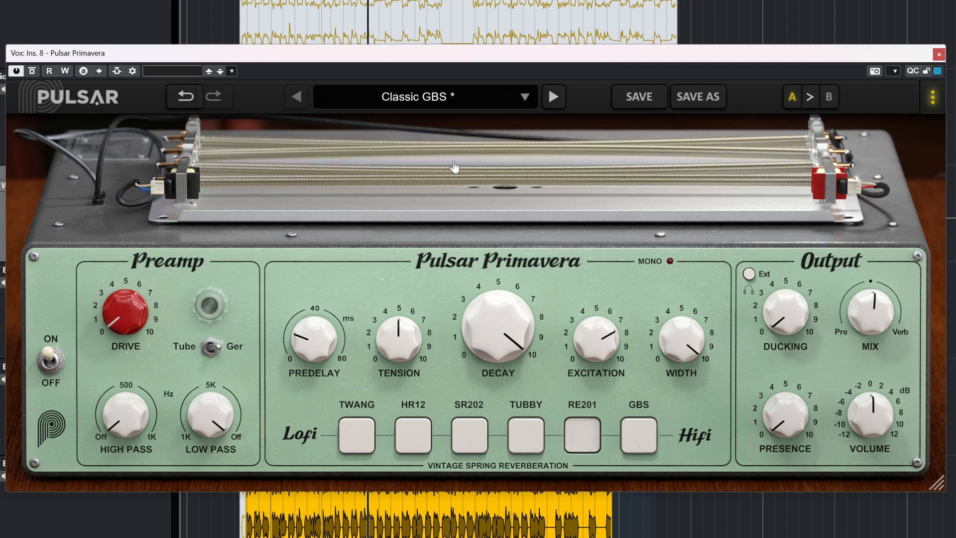
Set Excitation to 0, Tension to 10 and Decay to 0 on the spring reverb.
drag(605, 350, 611, 443)
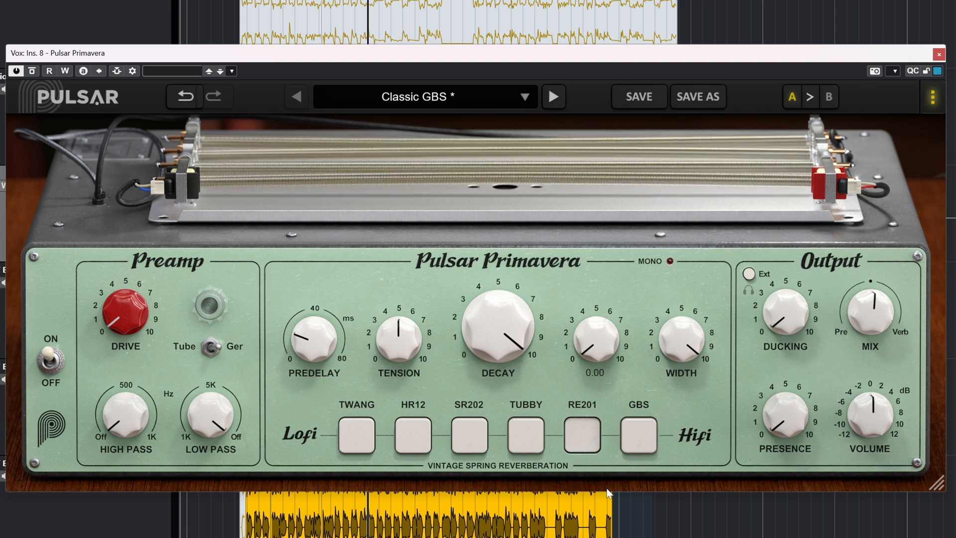
drag(400, 341, 404, 272)
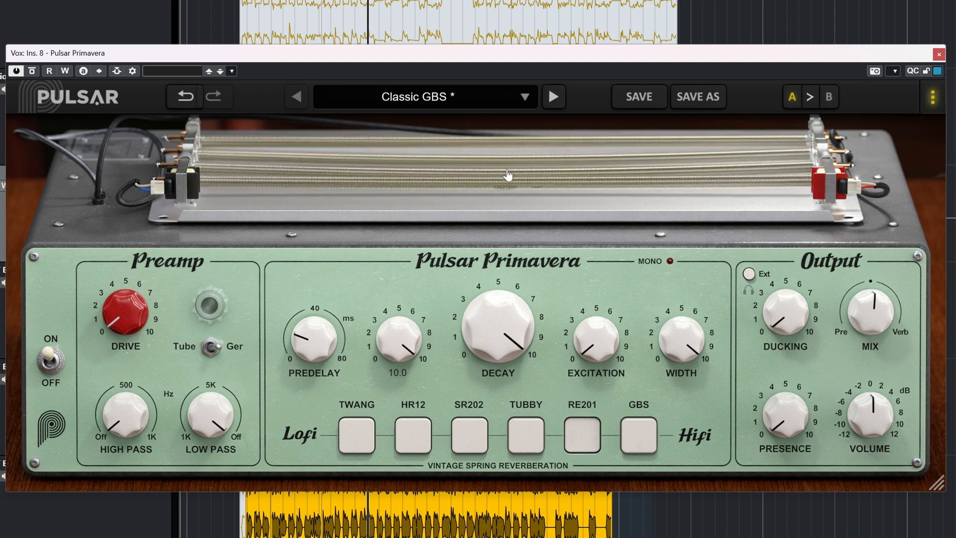
drag(498, 352, 499, 453)
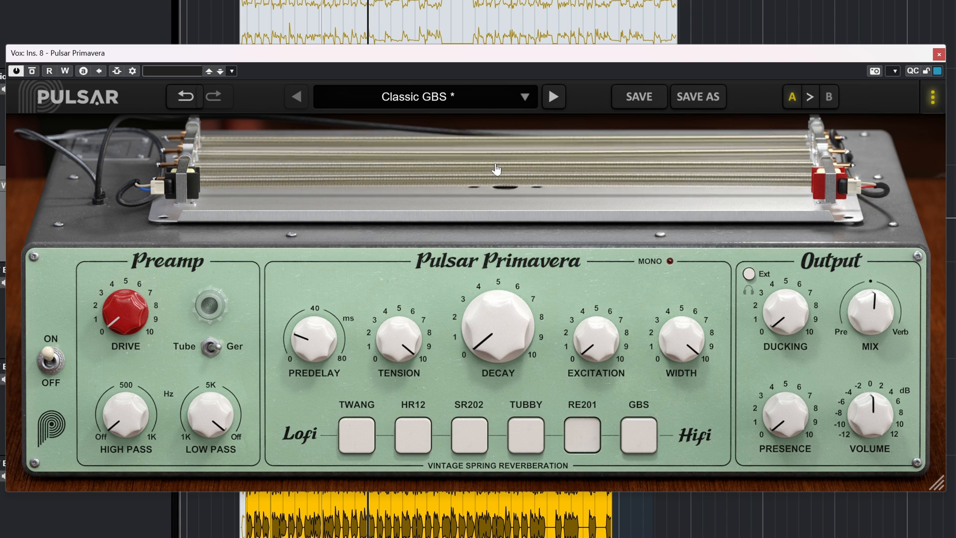
Set Tension to about 7 and Decay to 10, pluck the springs, and raise Excitation.
double_click(400, 341)
double_click(504, 331)
drag(510, 158, 512, 122)
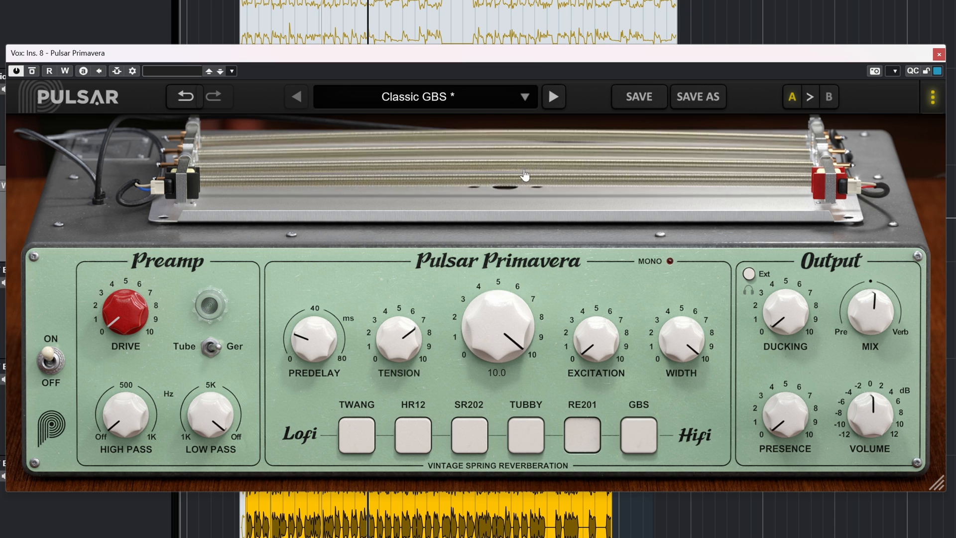
drag(594, 343, 588, 243)
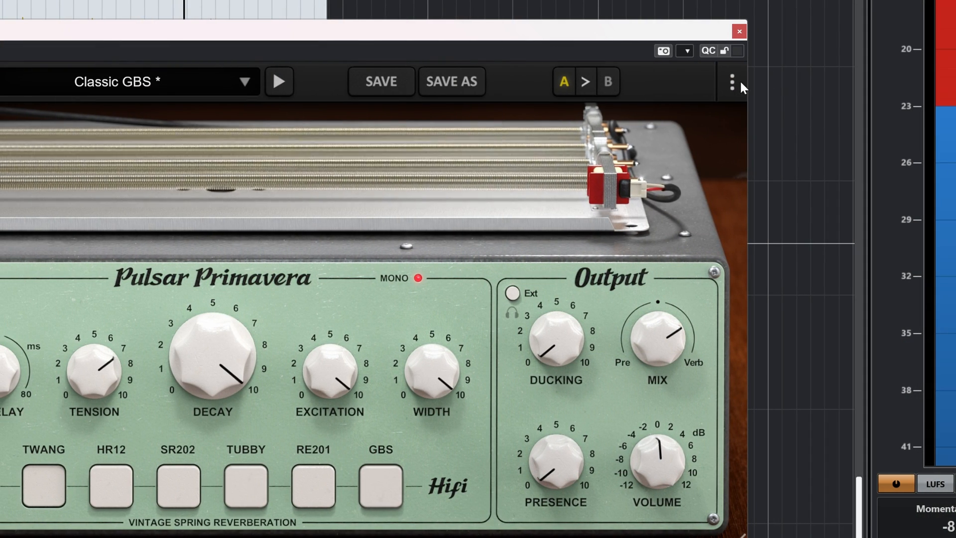
Open the plug-in's settings list to view the oversampling option.
click(741, 83)
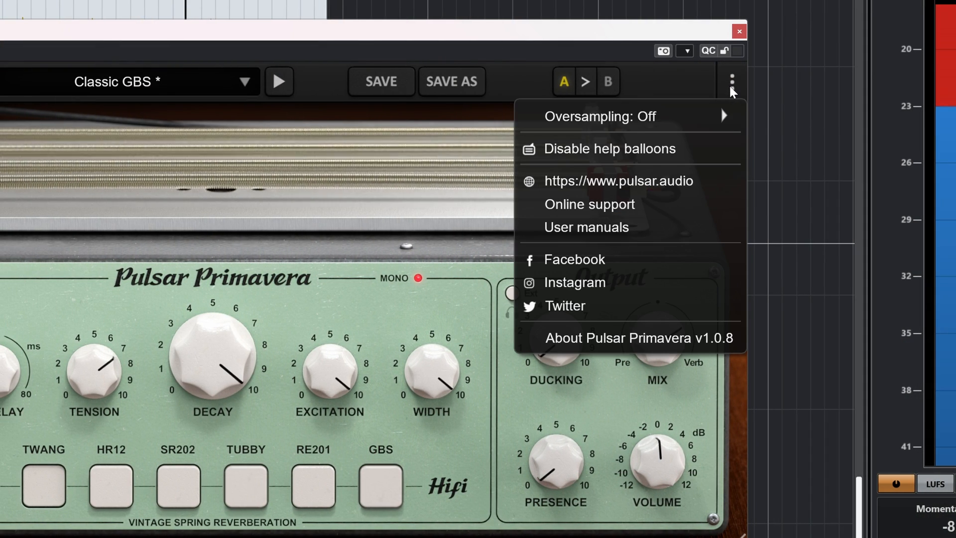
mouse_move(635, 128)
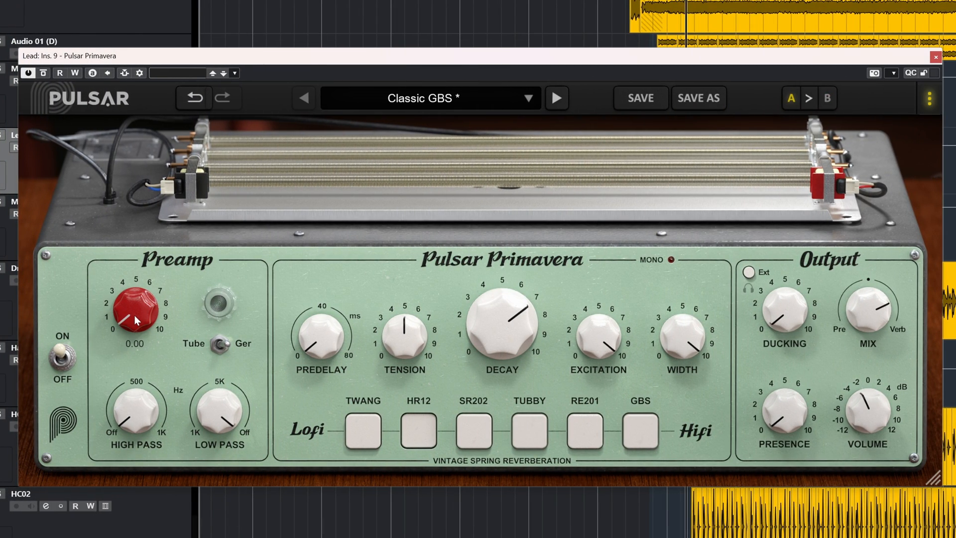
Raise the preamp Drive and toggle the preamp type between Tube and Ger to compare the analyzer curves.
drag(134, 315, 179, 132)
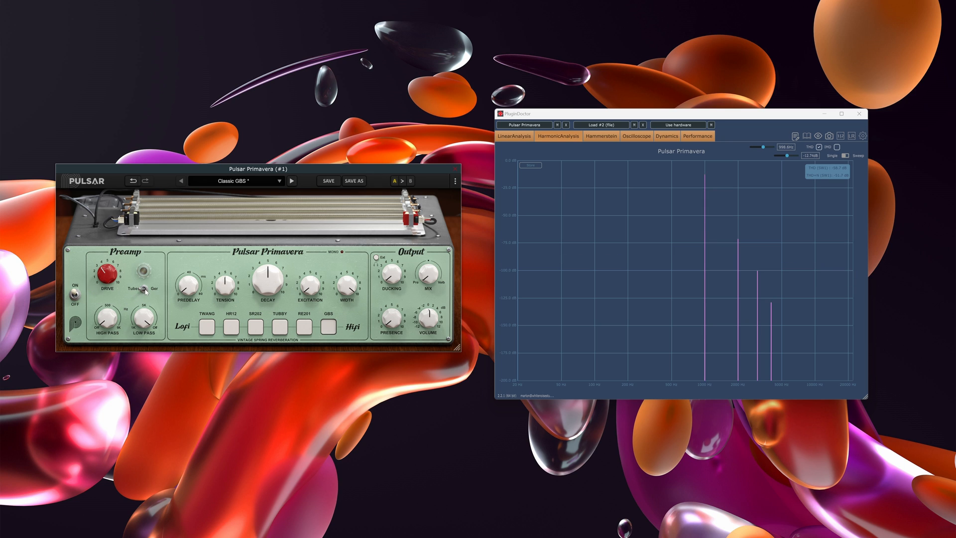
click(146, 291)
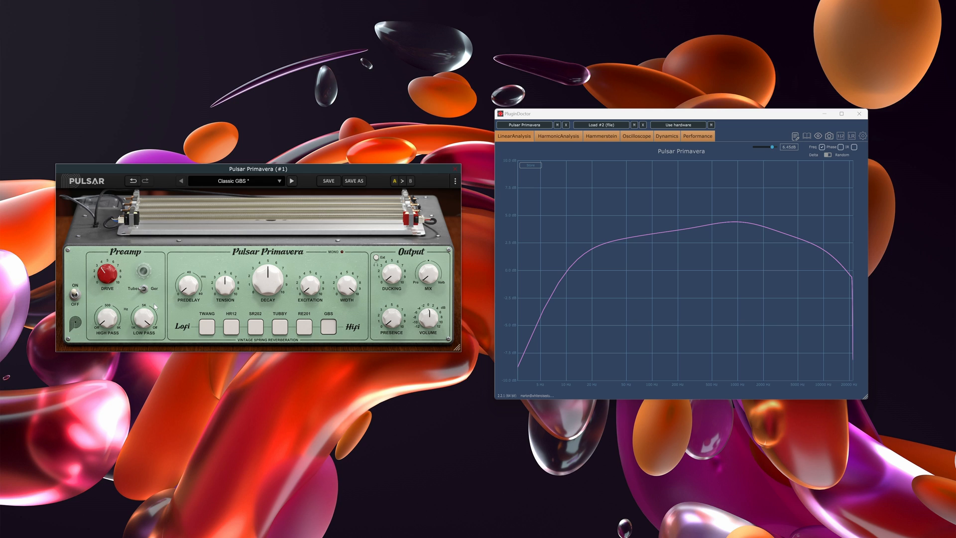
click(145, 290)
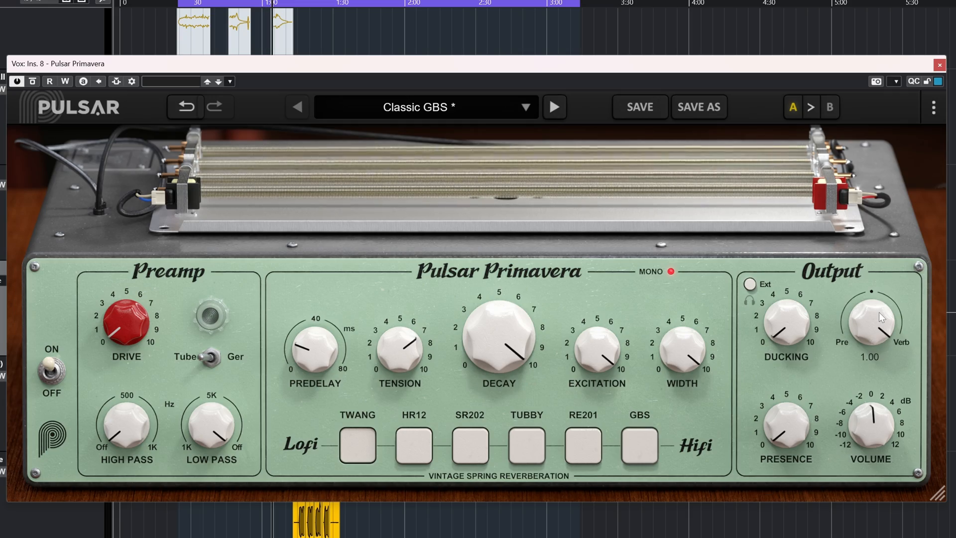
Set Mix to 0.00 on the Vox reverb and raise Drive to about 7 with the Ger preamp.
drag(882, 318, 882, 369)
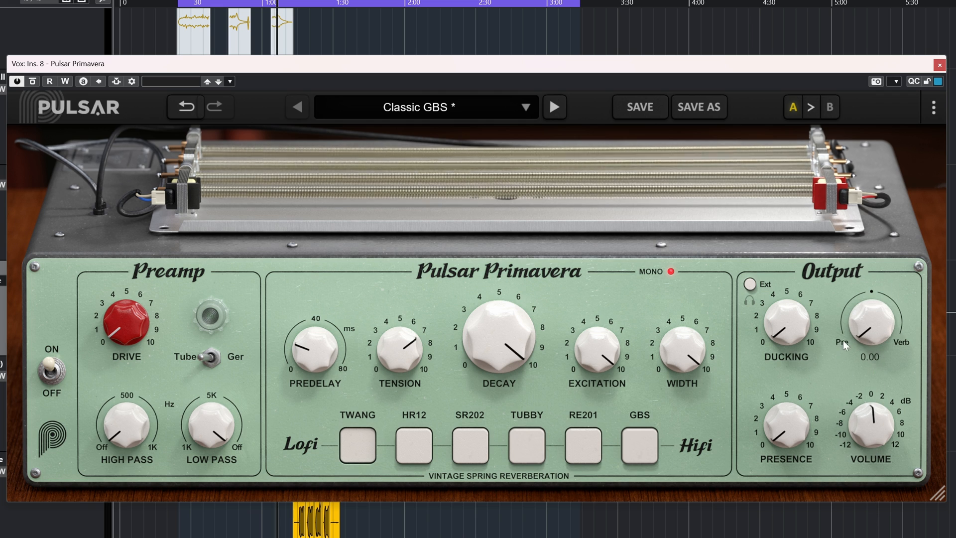
drag(146, 349, 135, 239)
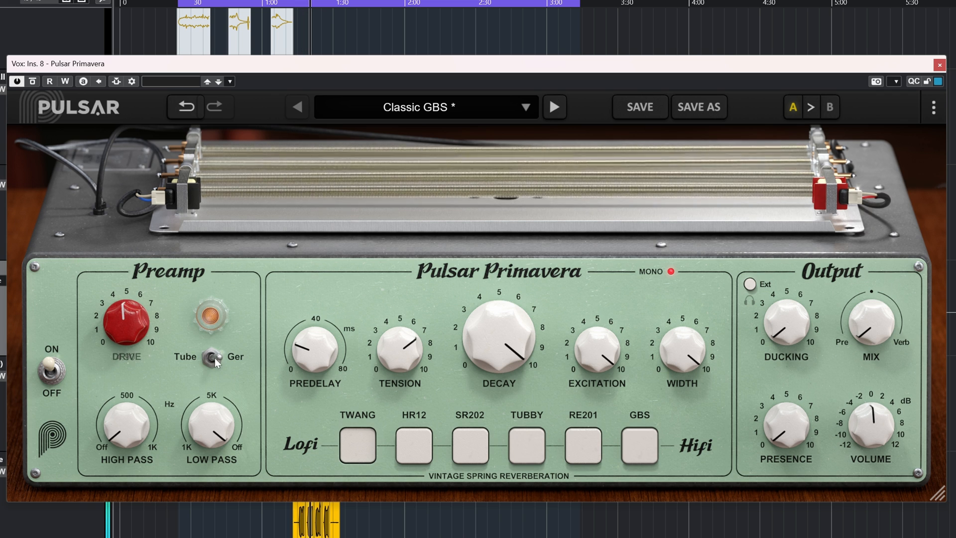
mouse_move(217, 362)
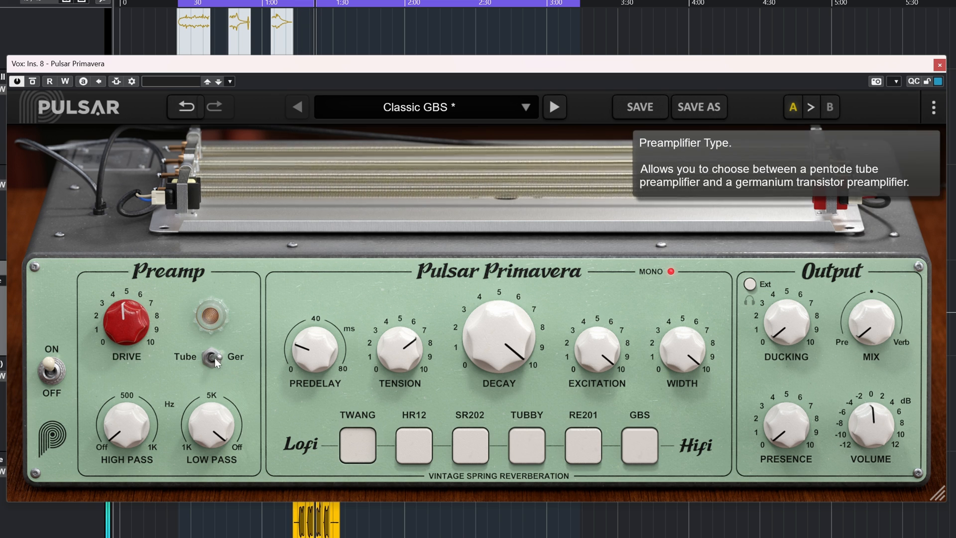
drag(113, 327, 116, 286)
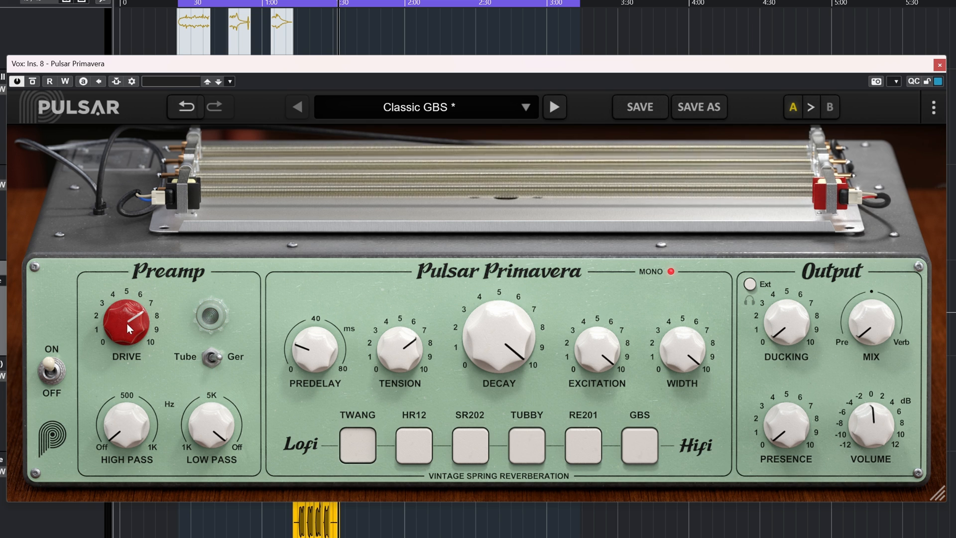
mouse_move(128, 328)
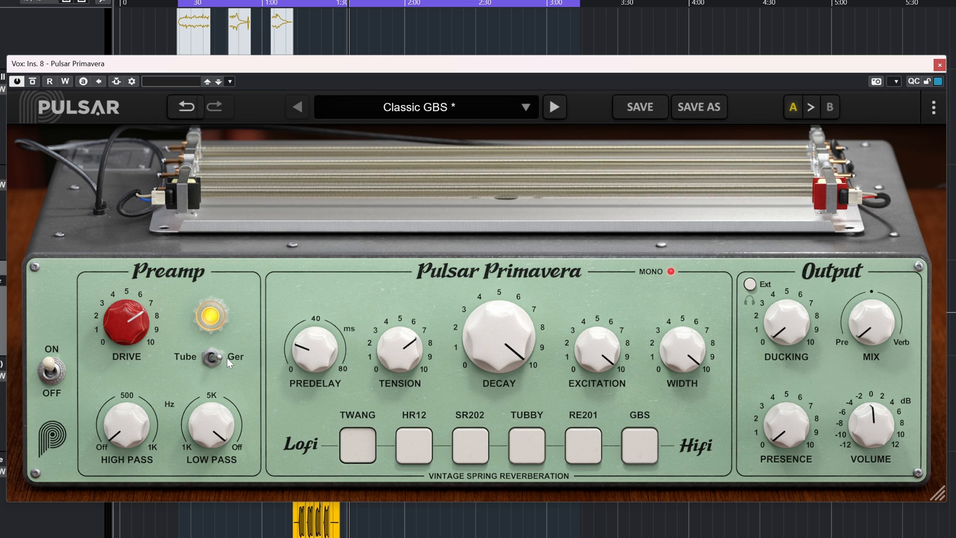
Switch the preamp to Tube with Drive at 3.30 and compare it against Ger.
click(214, 358)
drag(115, 328, 137, 403)
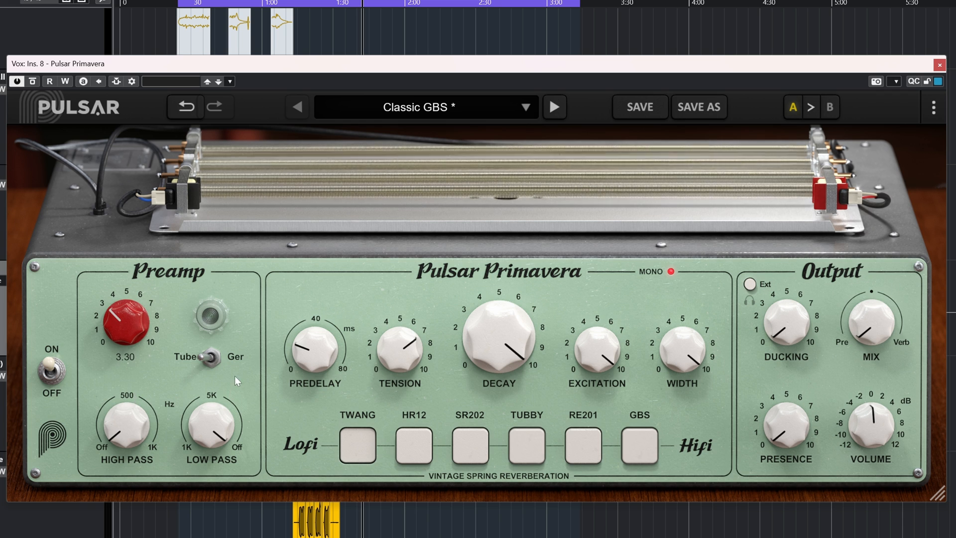
click(213, 365)
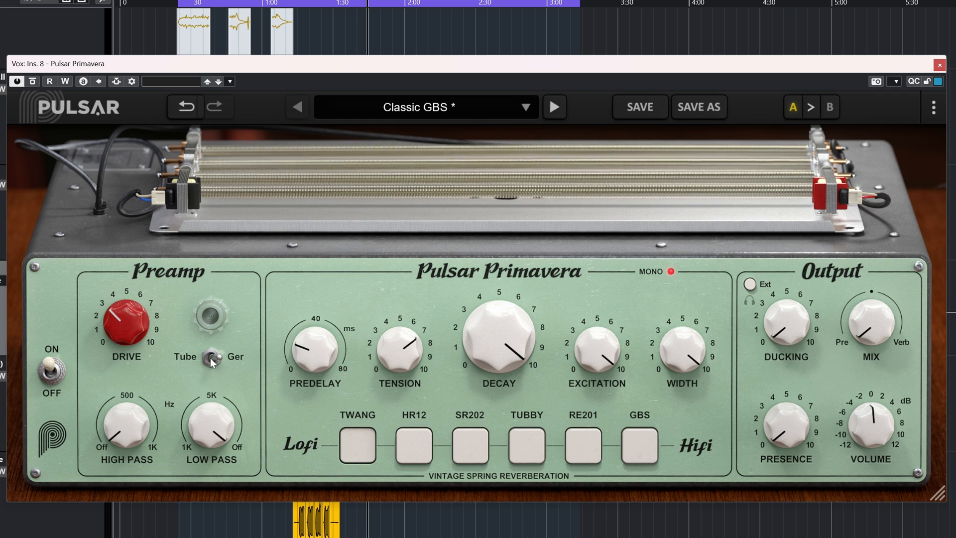
Bypass and re-enable the effect for comparison, and set Drive to 4.00 with the Tube preamp.
click(52, 373)
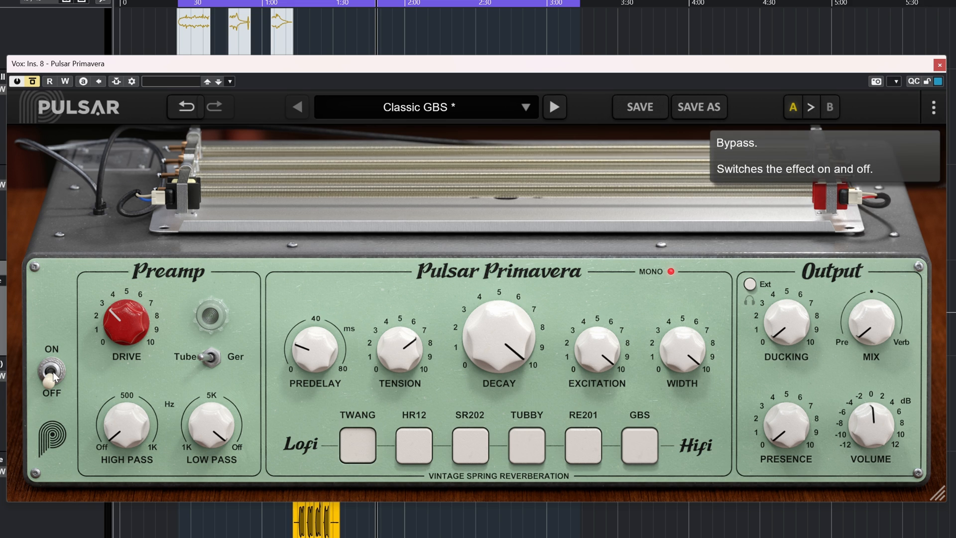
click(52, 373)
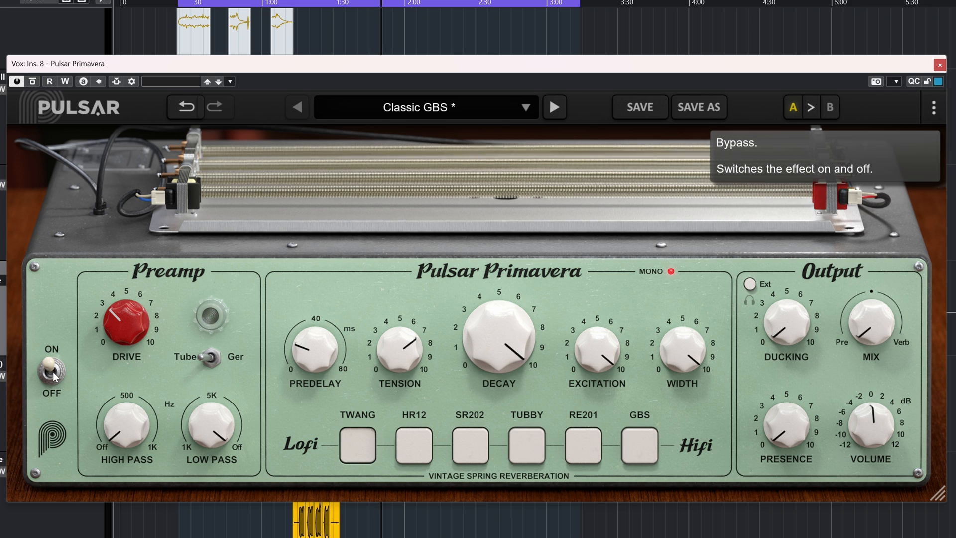
mouse_move(138, 339)
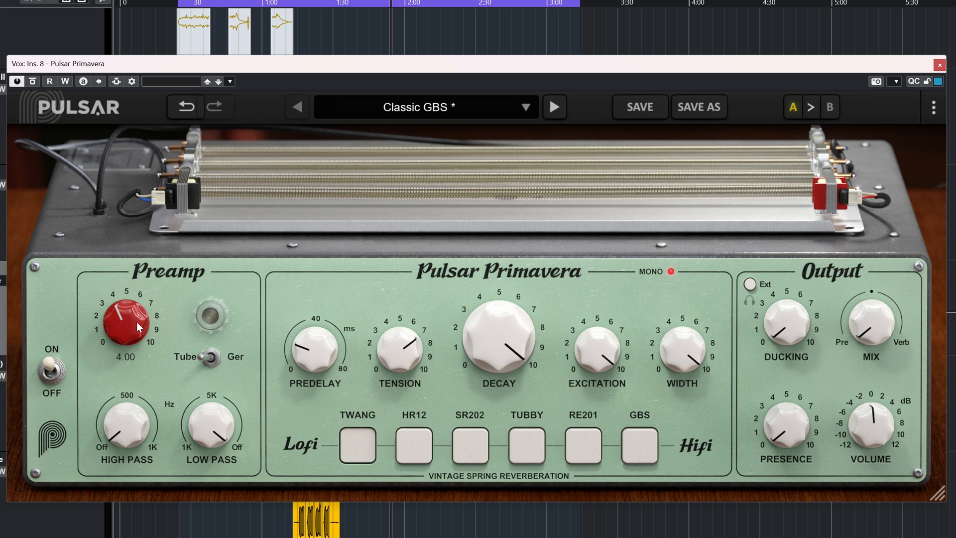
drag(137, 323, 137, 324)
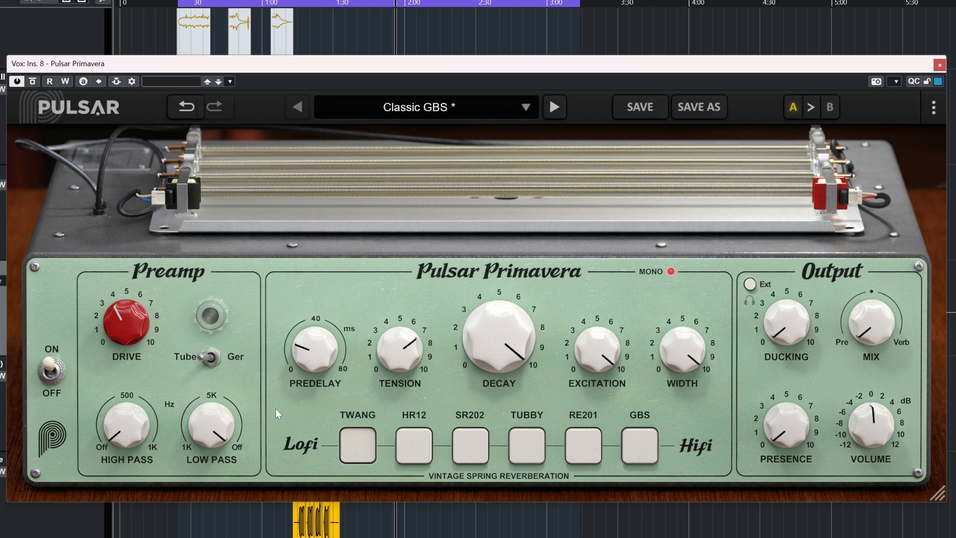
Set High Pass to about 993 Hz and Low Pass to its 1K minimum.
drag(122, 445, 124, 403)
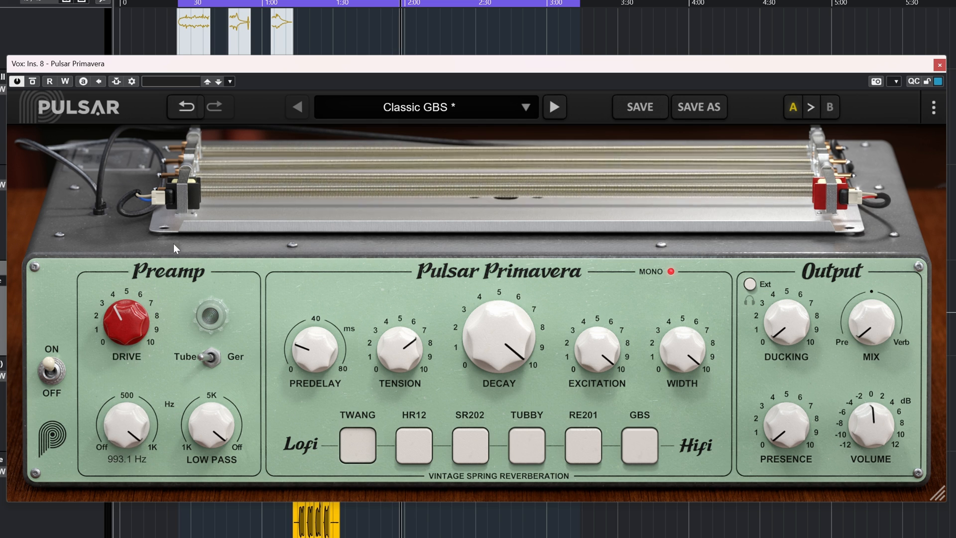
drag(211, 427, 202, 489)
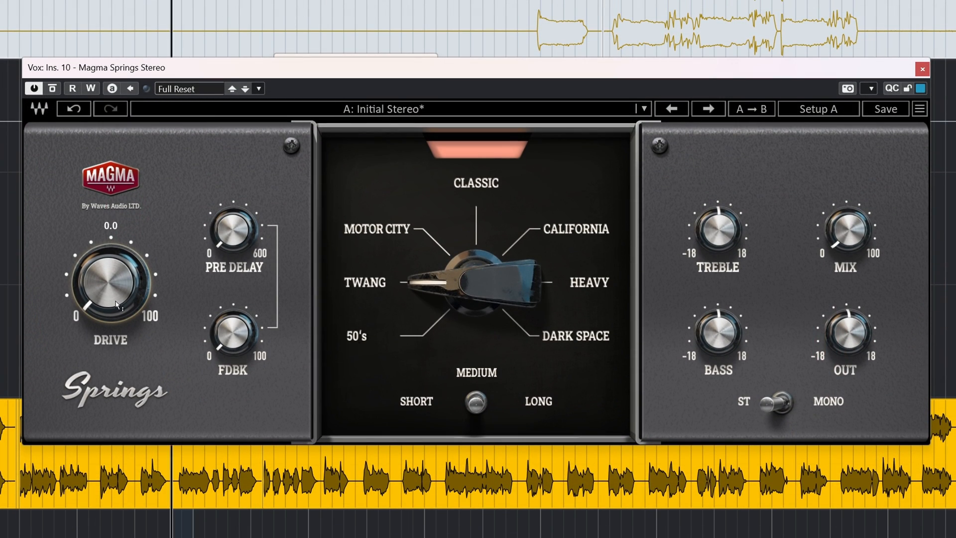
In Magma Springs Stereo, set Drive to 100 and turn it back down.
drag(111, 283, 110, 264)
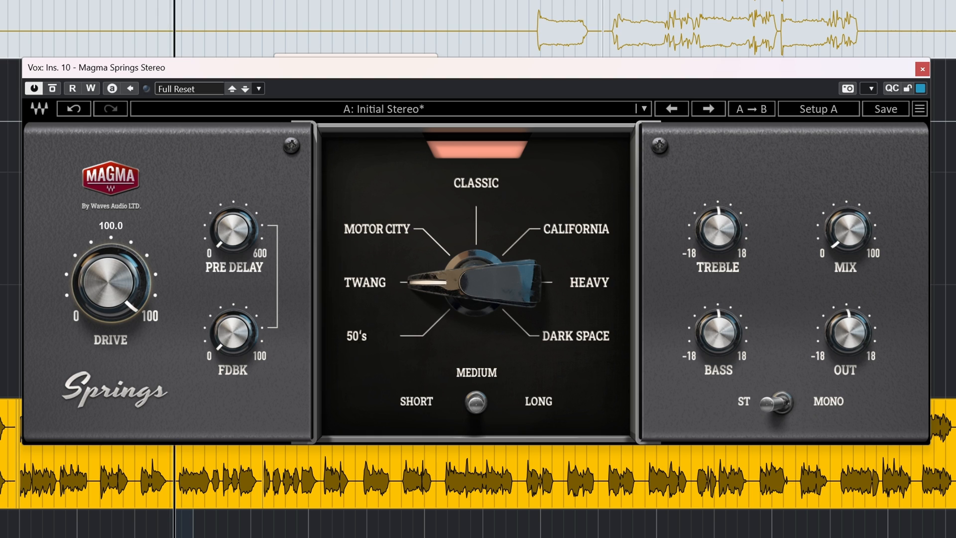
drag(110, 282, 110, 325)
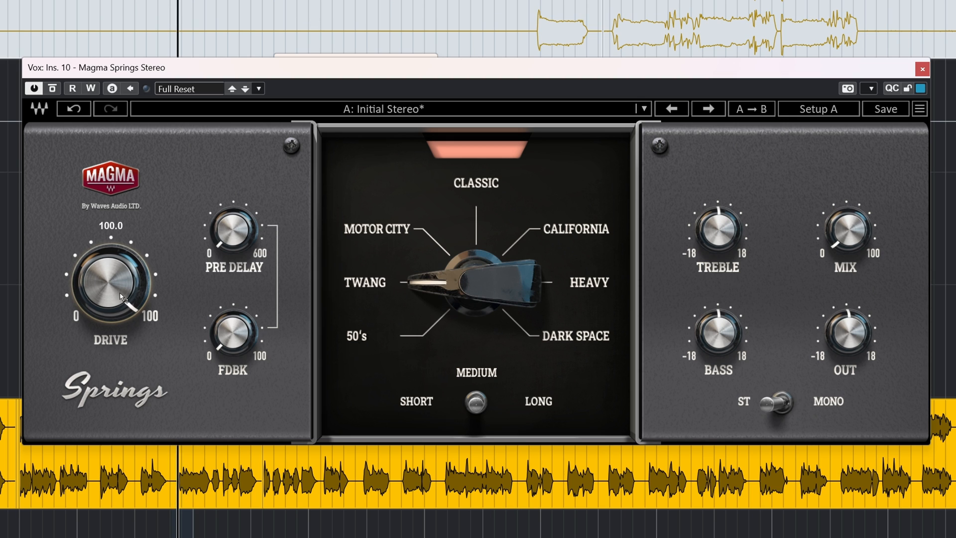
drag(117, 258, 117, 354)
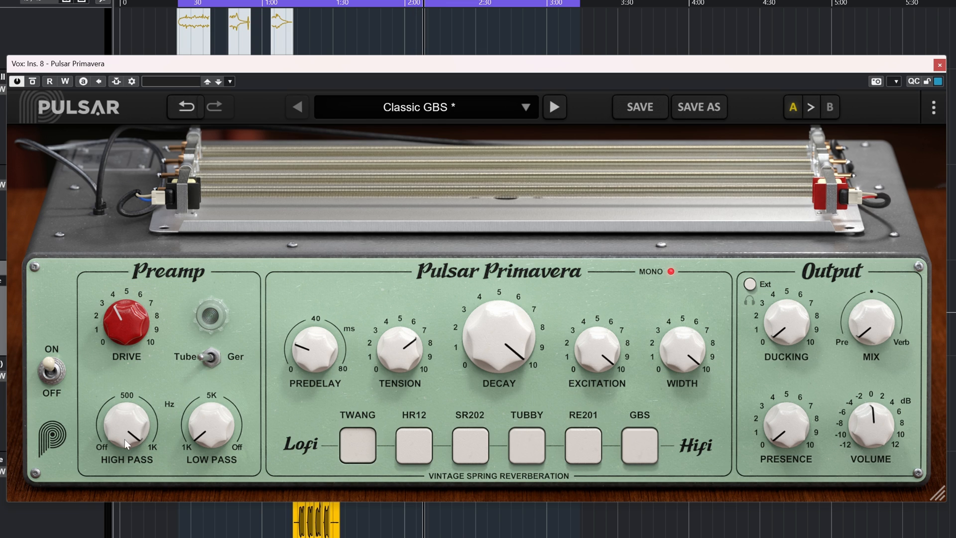
In Pulsar Primavera, set Mix to 1.00 for reverb signal only.
drag(126, 421, 903, 240)
drag(872, 323, 877, 224)
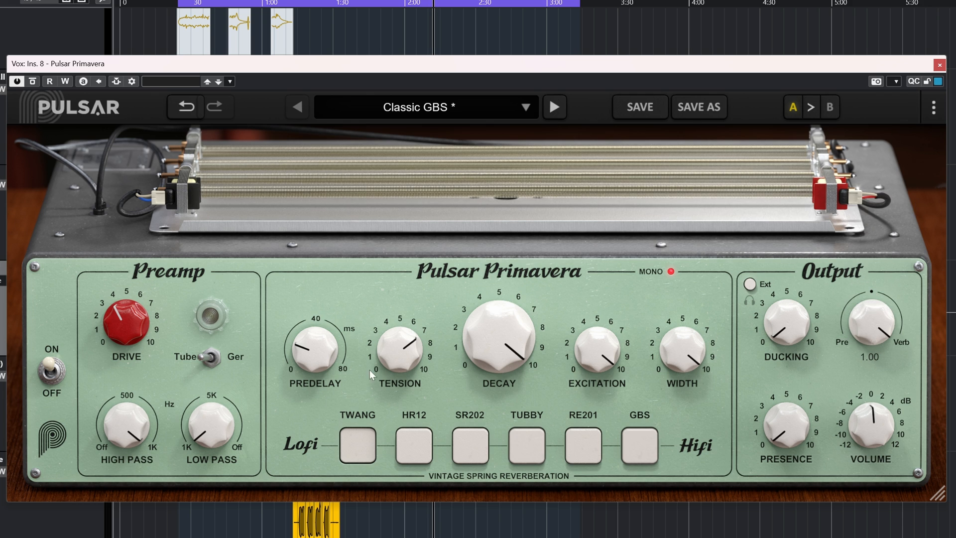
Turn Low Pass off and set High Pass to a frequency between 500 Hz and 1 kHz.
drag(127, 437, 124, 468)
drag(212, 426, 244, 440)
drag(127, 429, 132, 347)
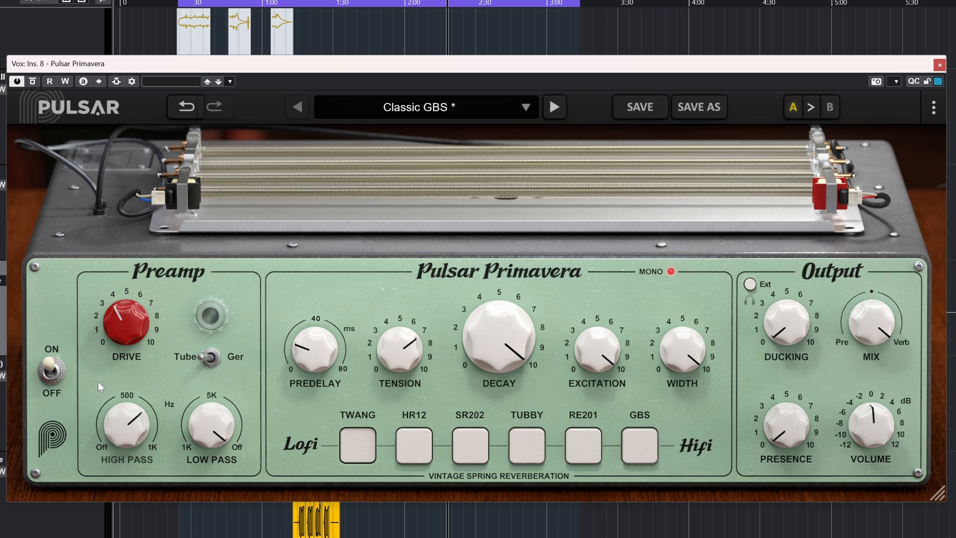
drag(125, 419, 125, 413)
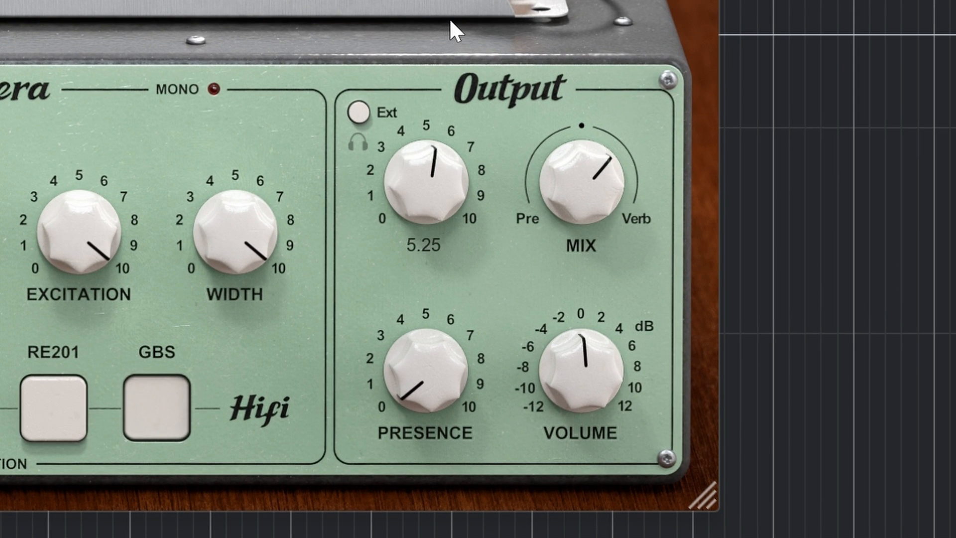
Lower Ducking to 0.00 and raise it again to demonstrate its effect.
drag(635, 294, 634, 292)
drag(420, 160, 378, 221)
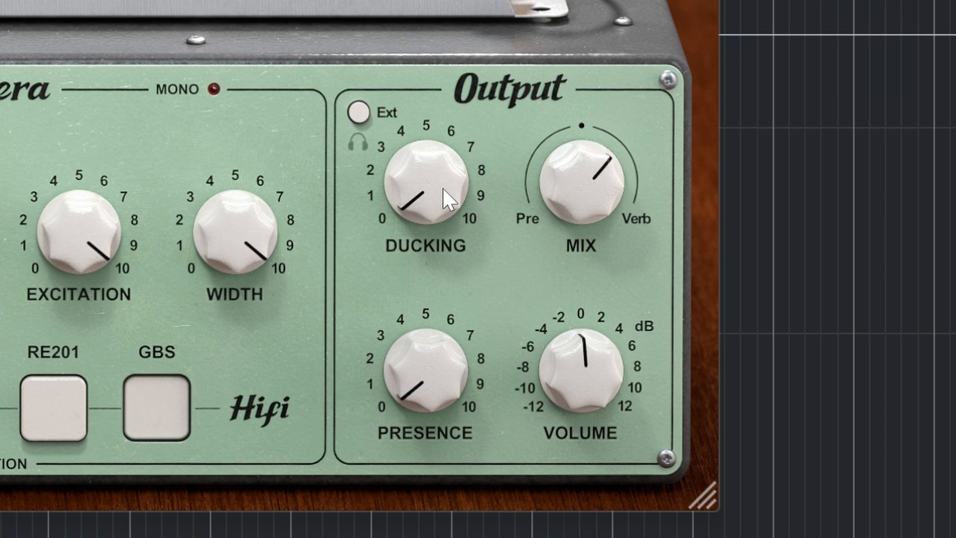
mouse_move(443, 188)
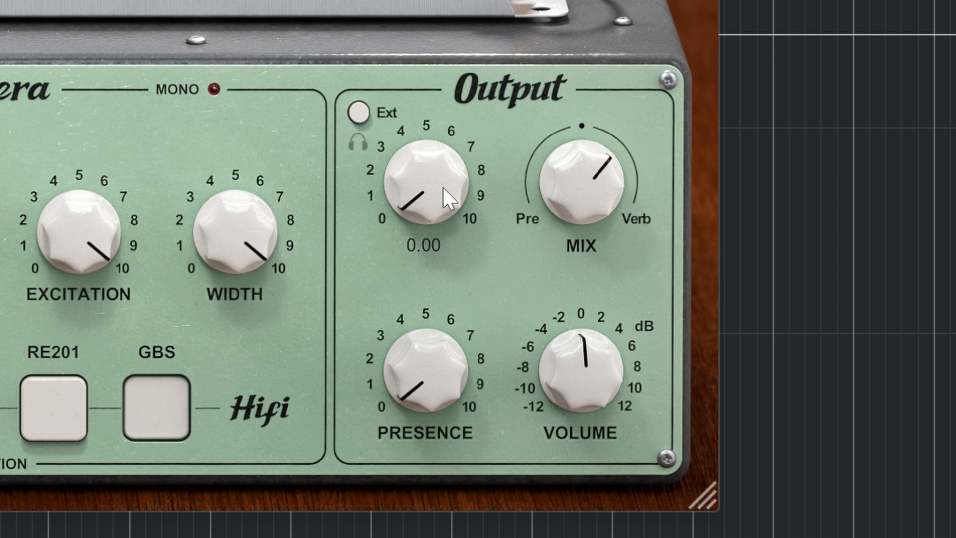
drag(444, 187, 452, 0)
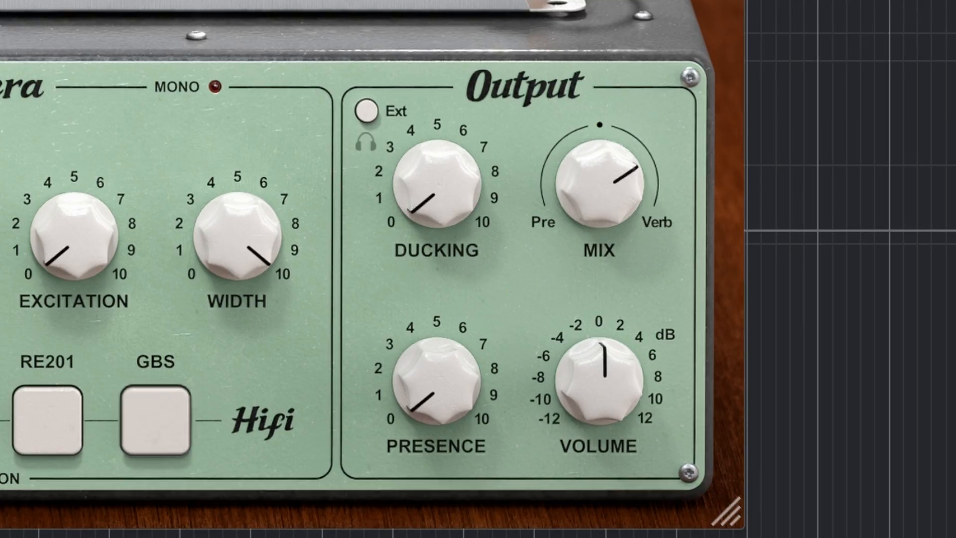
Raise Presence to 10.0 and turn it back down.
drag(447, 402, 504, 10)
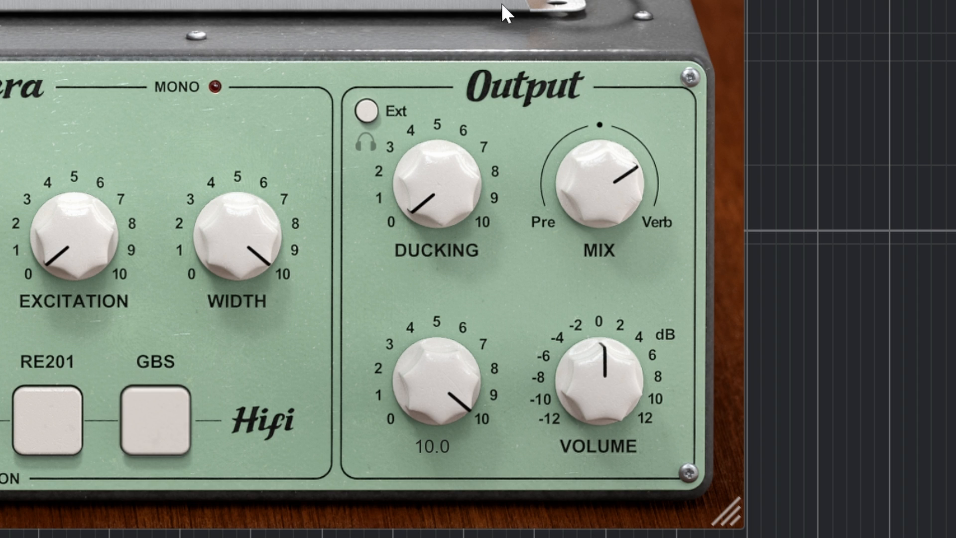
drag(502, 5, 305, 531)
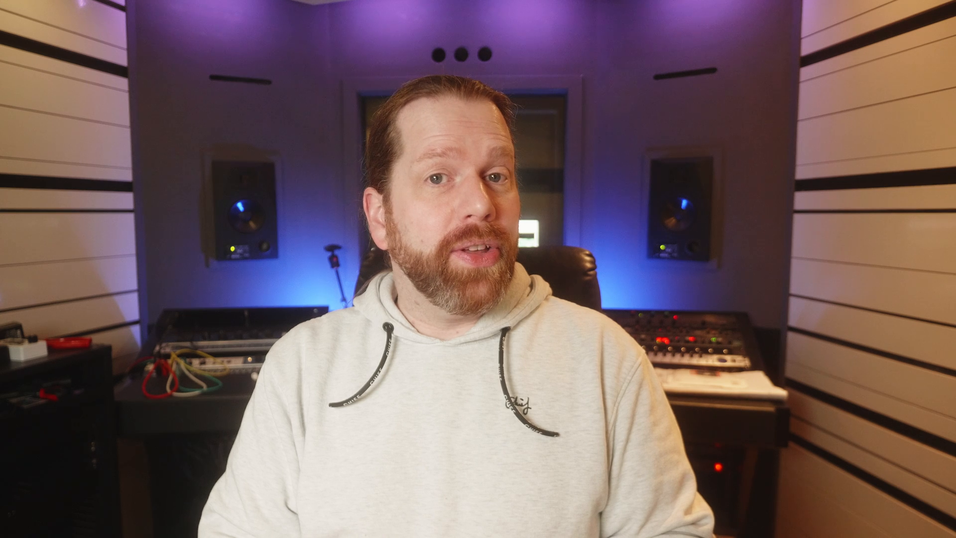